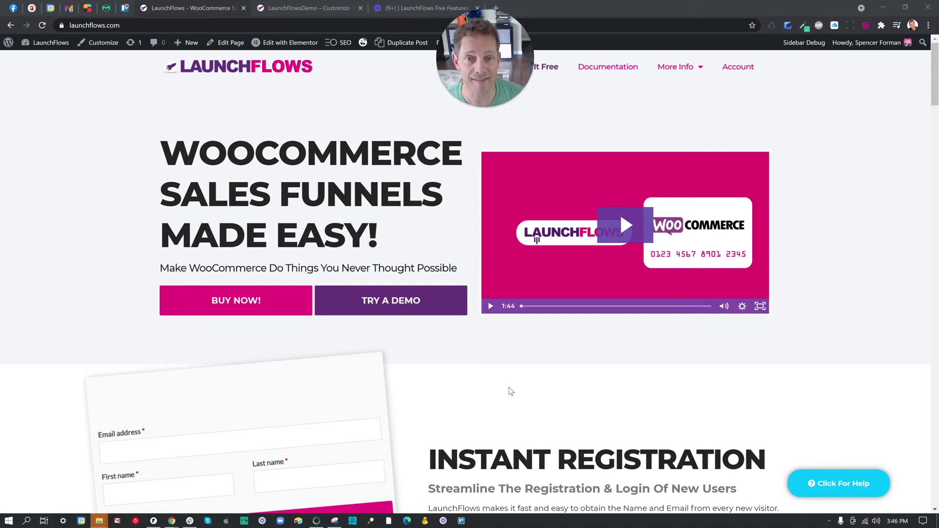
Step: Go to the All Pages list in the demo store's WordPress admin
scroll(525, 406, down, 10)
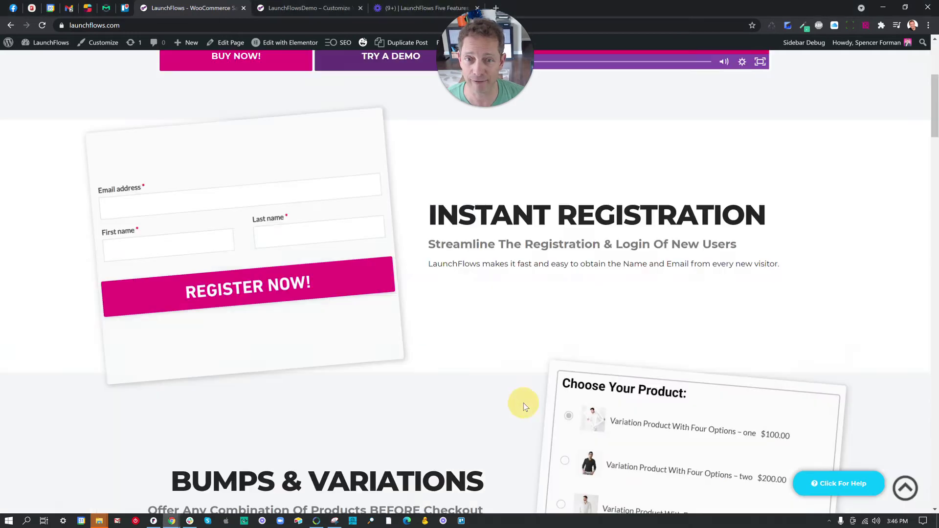
scroll(522, 406, up, 5)
scroll(523, 403, down, 5)
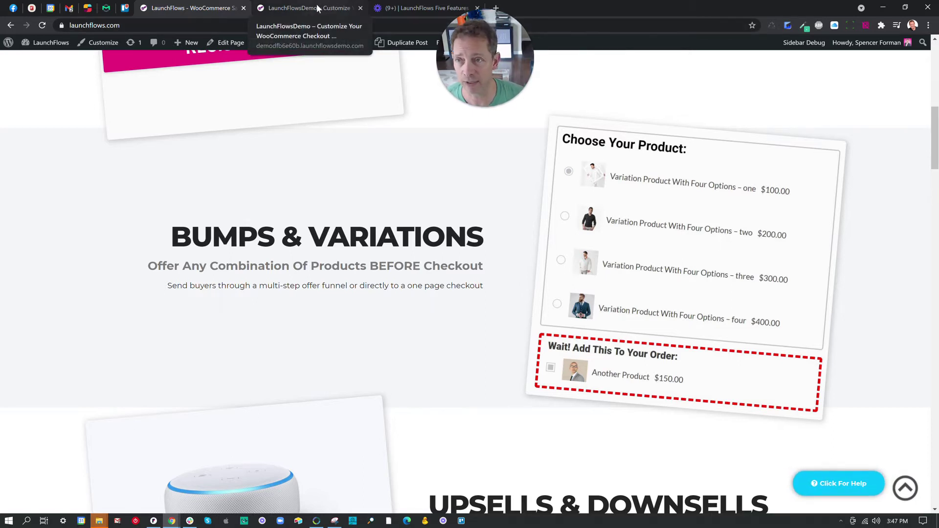
click(317, 8)
mouse_move(67, 42)
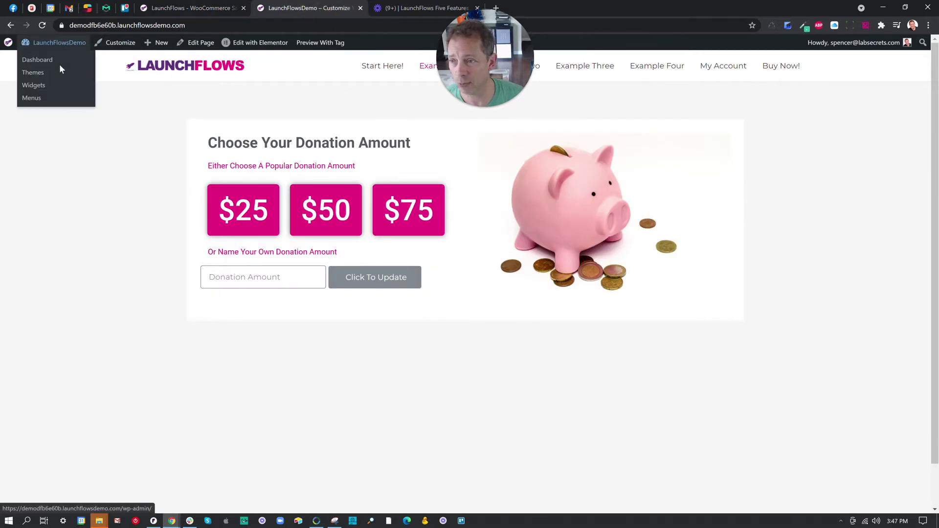
click(45, 59)
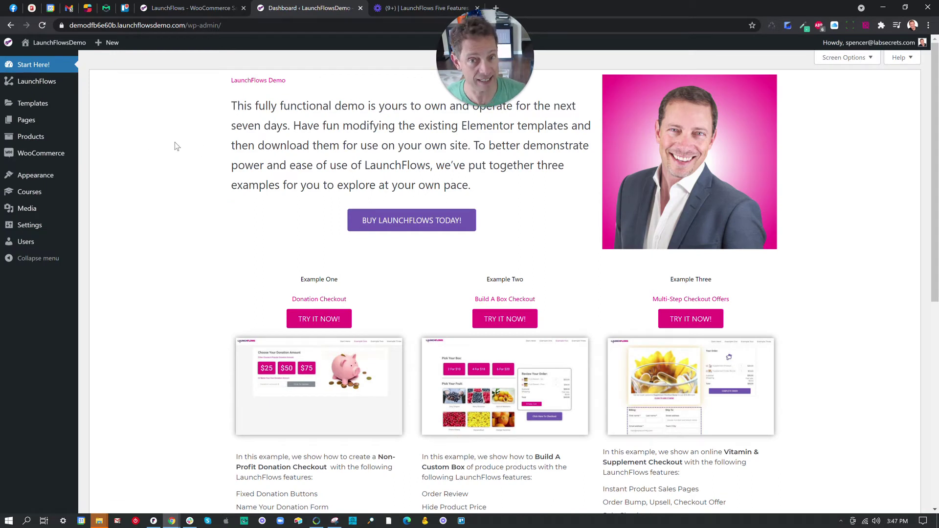
mouse_move(72, 161)
mouse_move(30, 121)
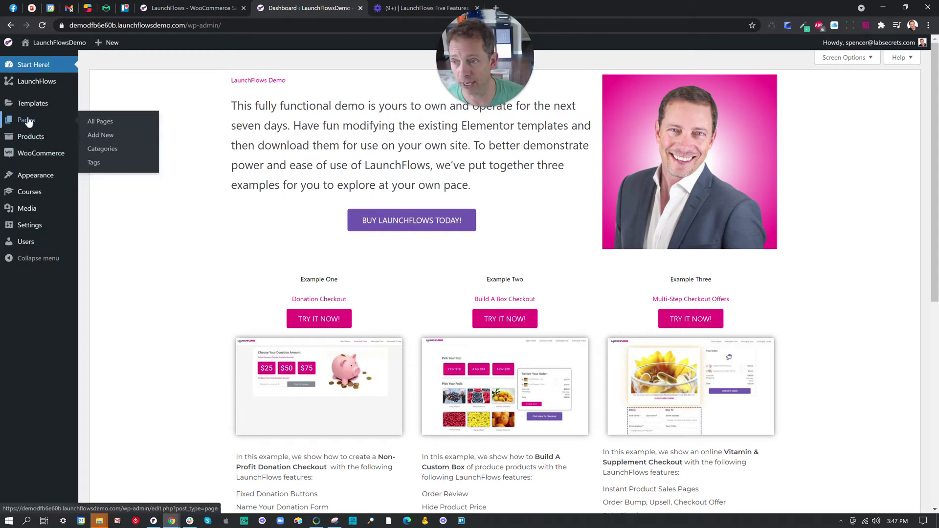
click(105, 121)
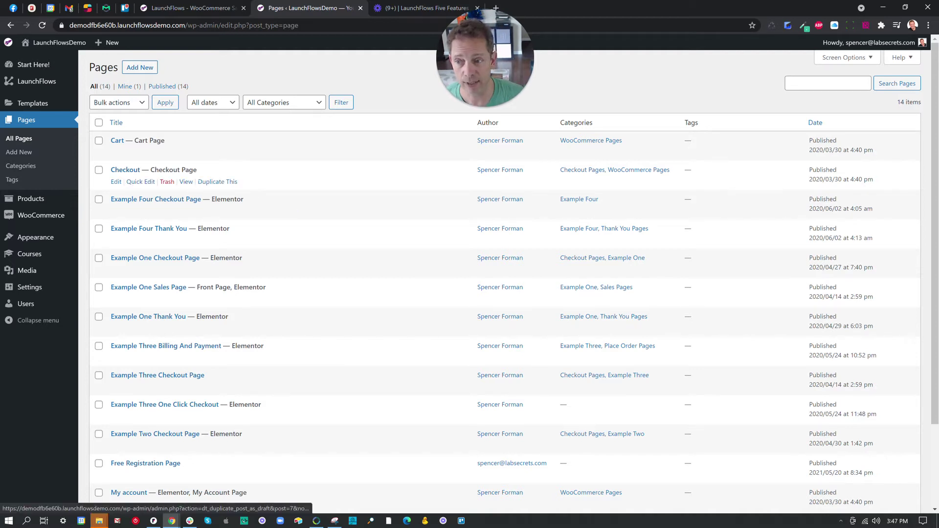
Step: Open the Checkout page in a new tab, then return to the Pages list
right_click(189, 182)
click(236, 192)
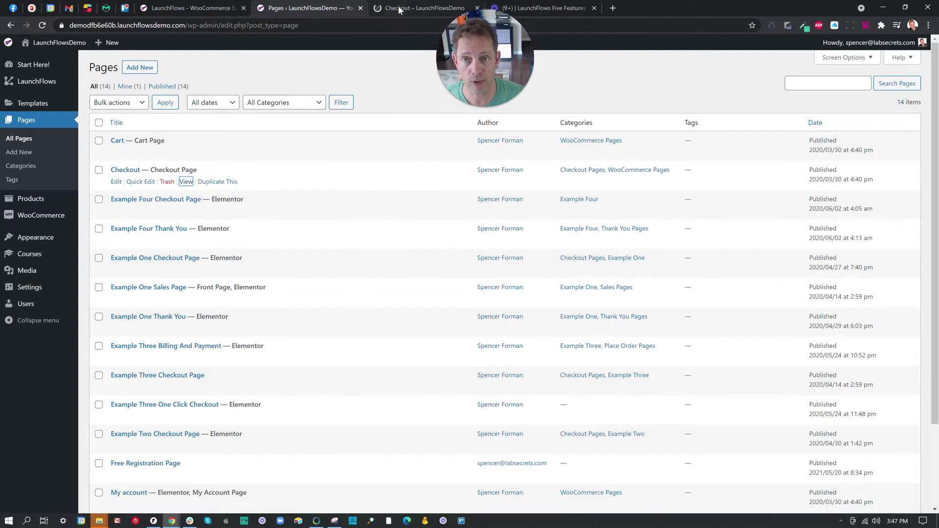
click(420, 8)
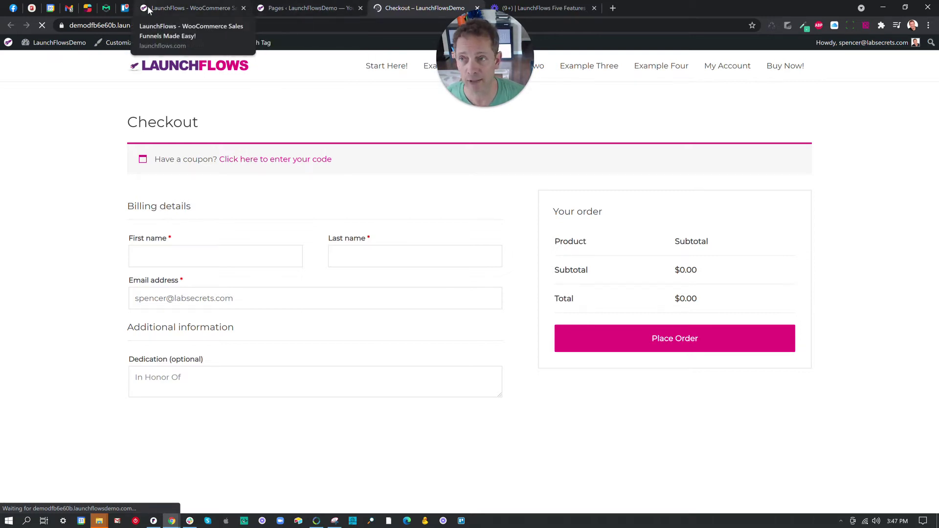
click(267, 10)
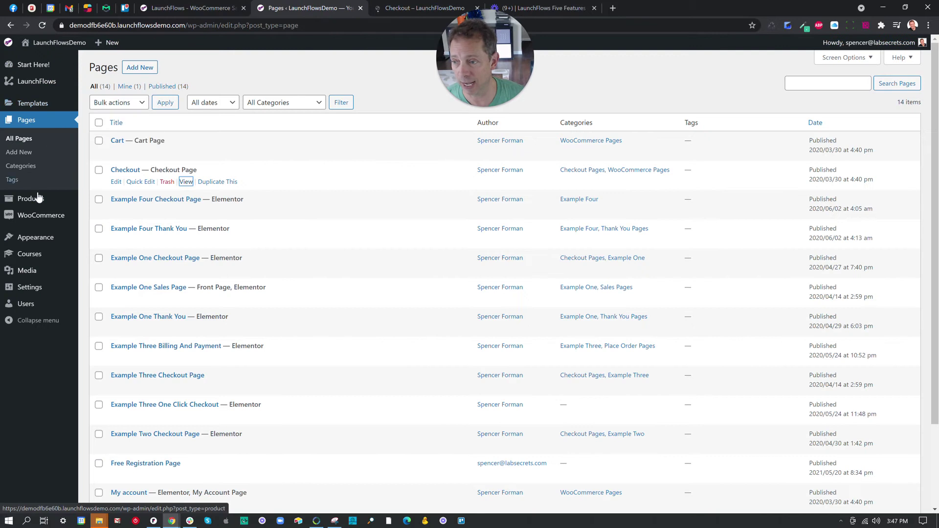
Step: Create a new product named 'Order Bump', marked Virtual, with regular price 100
mouse_move(38, 195)
click(99, 214)
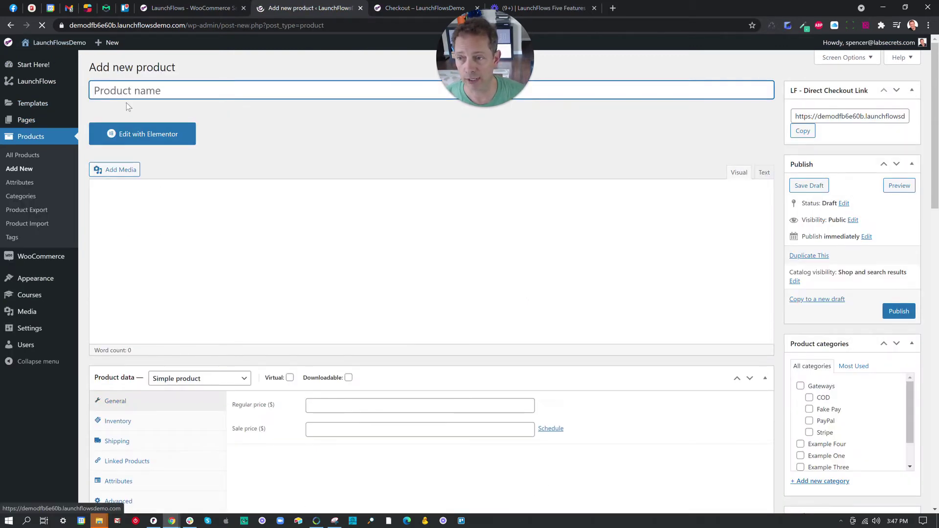
text(Order )
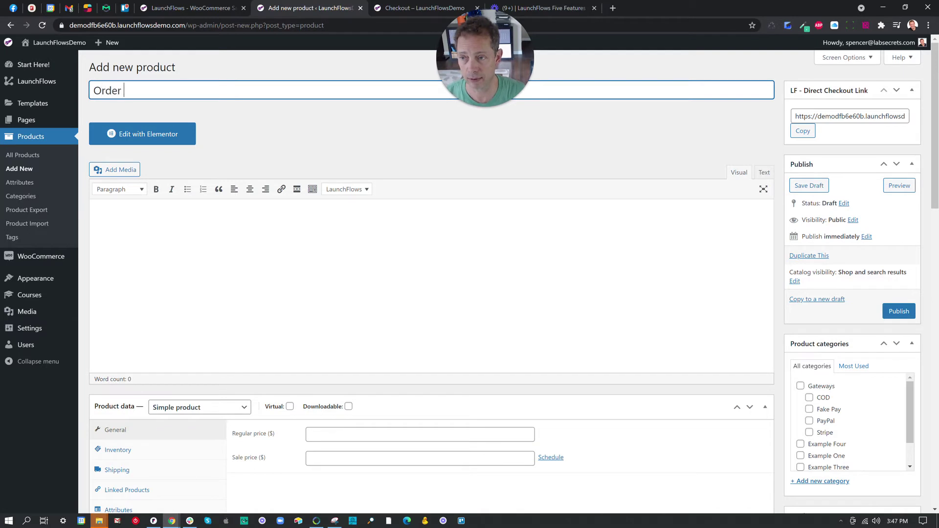
text(Bump)
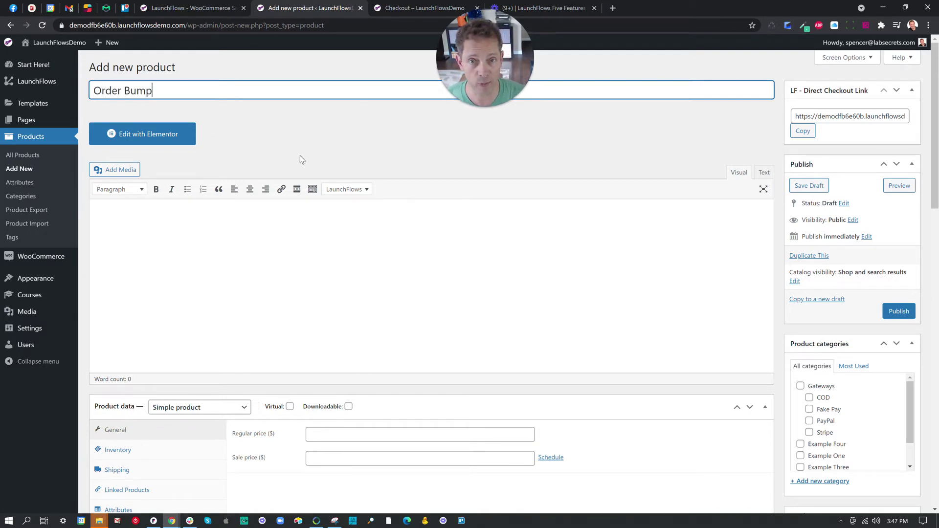
scroll(300, 156, down, 2)
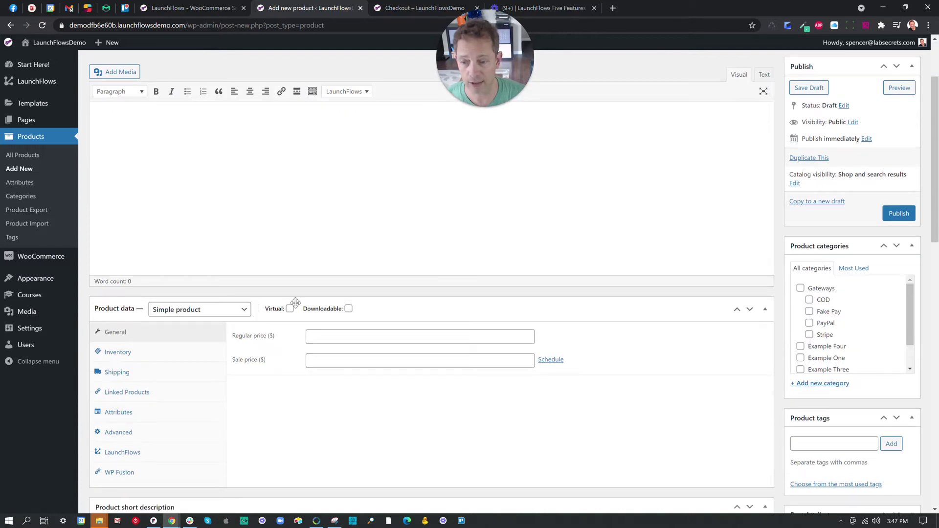
click(290, 310)
click(357, 335)
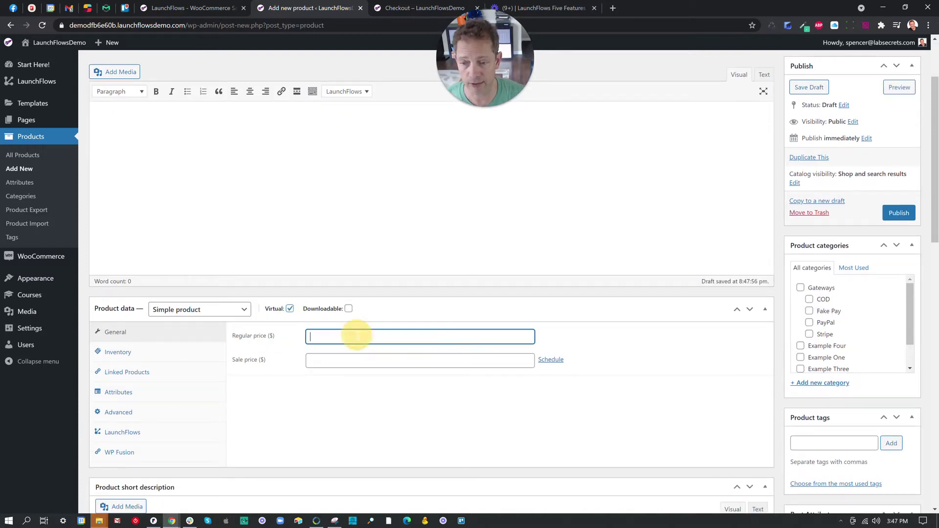
text(100)
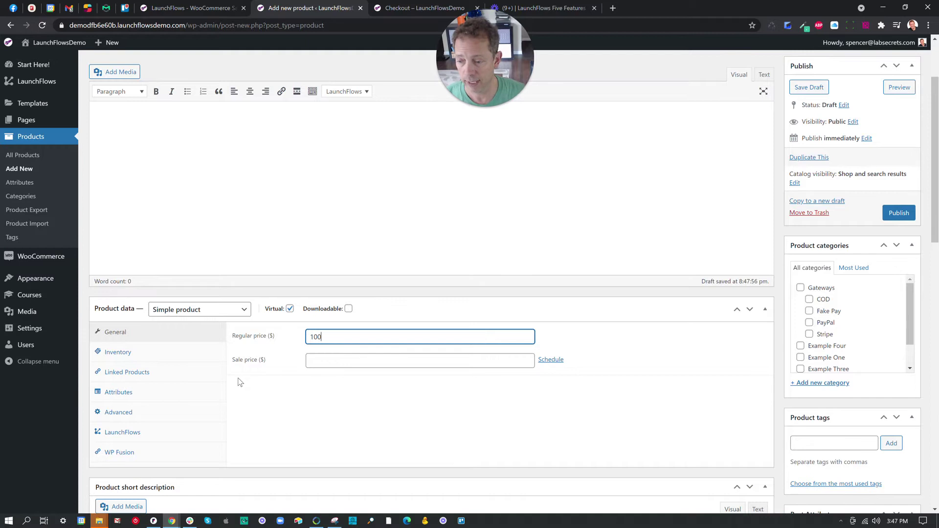
scroll(239, 382, down, 2)
Step: In the product's LaunchFlows settings, choose Checkout as the checkout page with Solo Checkout left off
click(131, 336)
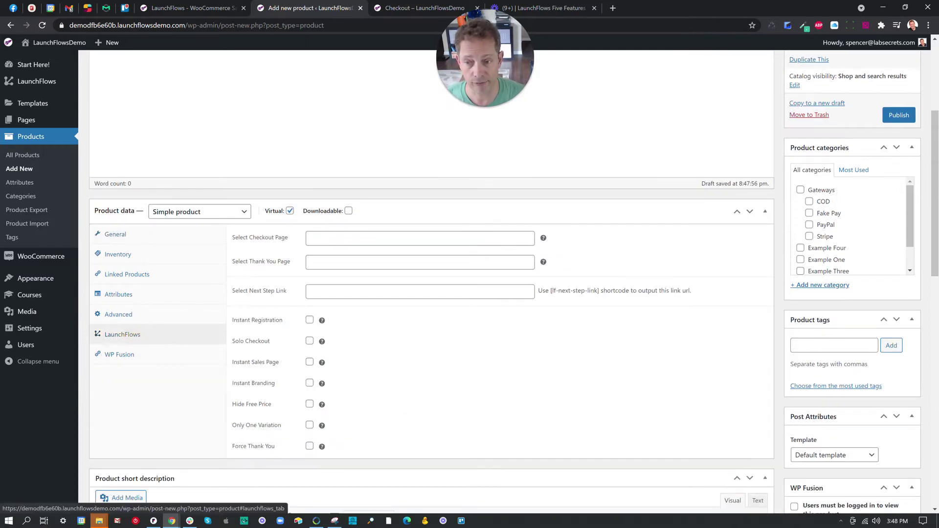
drag(290, 244, 235, 243)
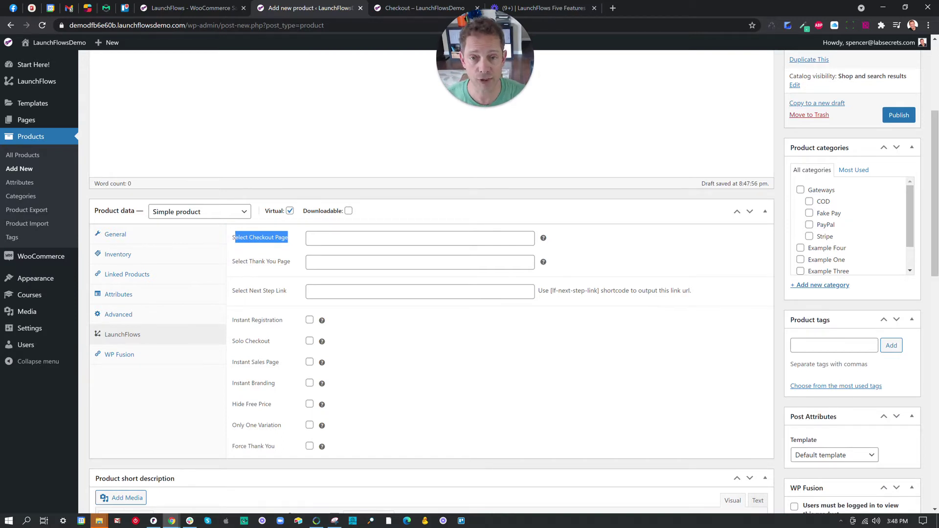
click(420, 238)
text(checkout)
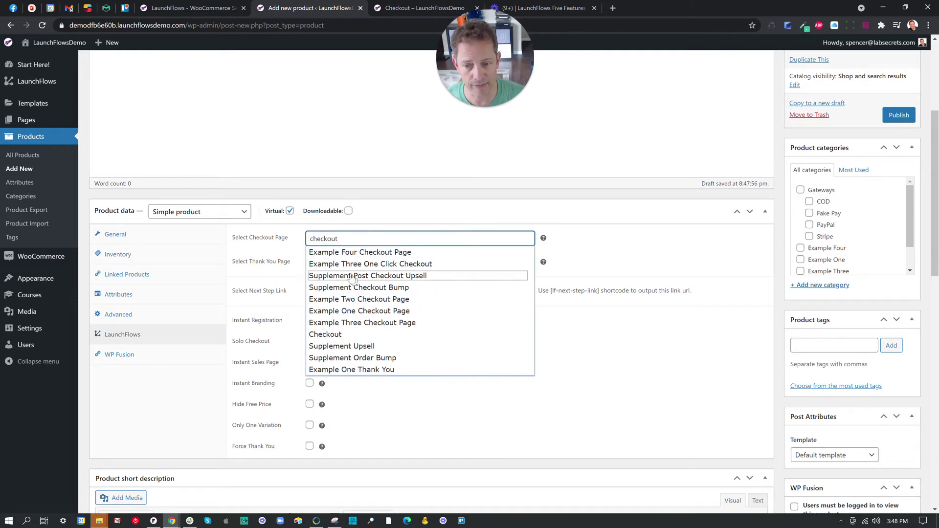
click(342, 335)
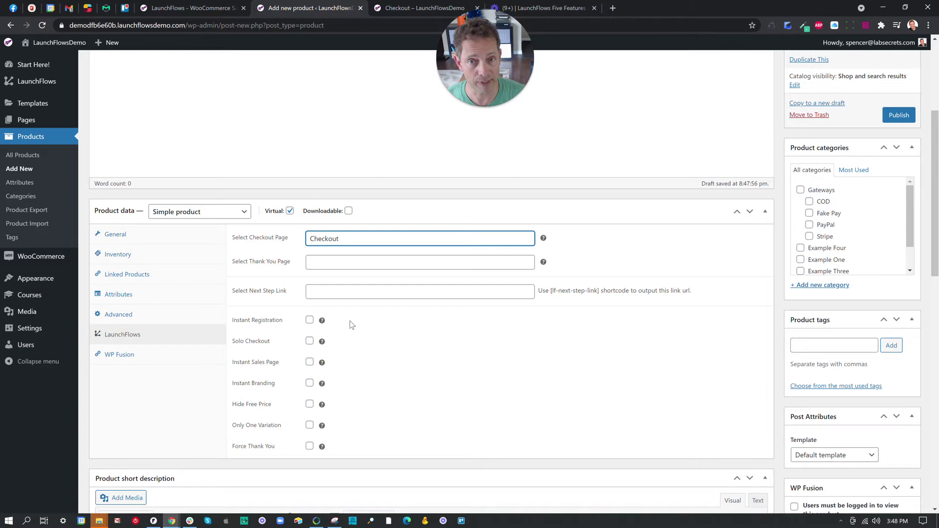
click(310, 341)
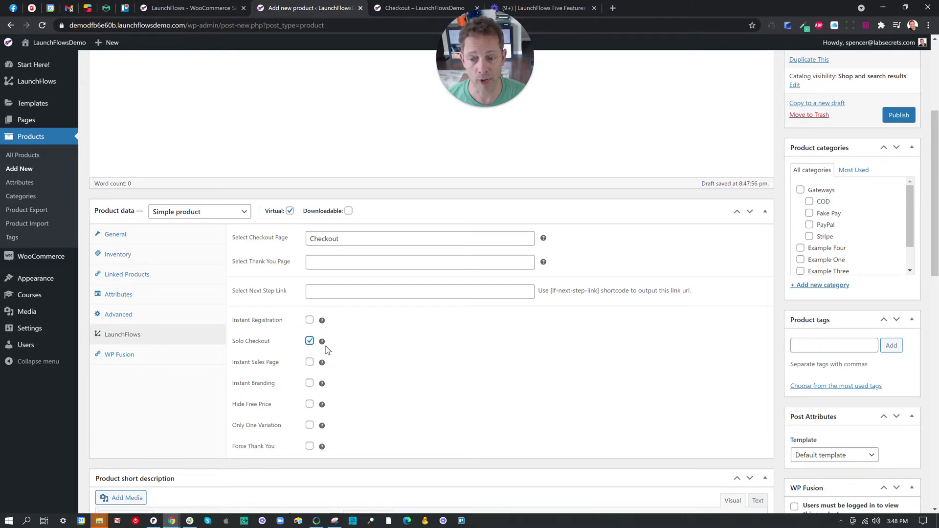
click(309, 341)
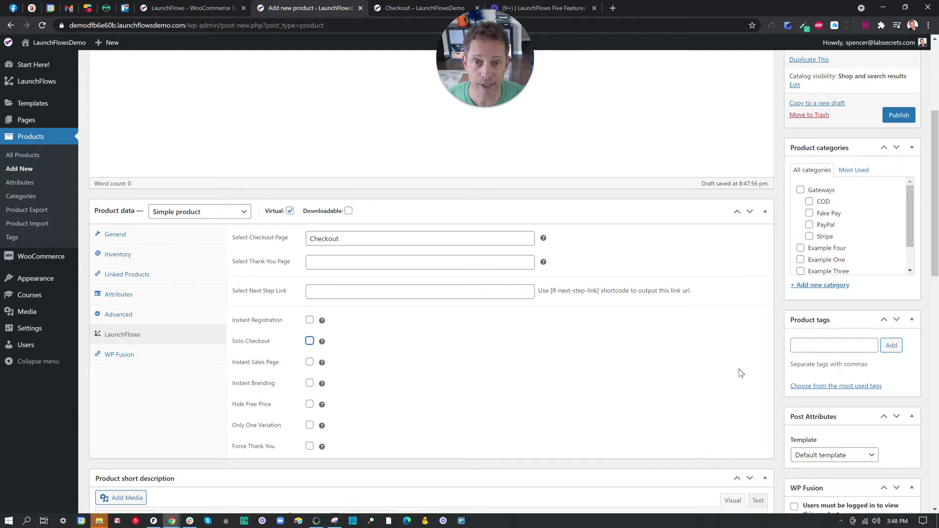
scroll(852, 362, down, 10)
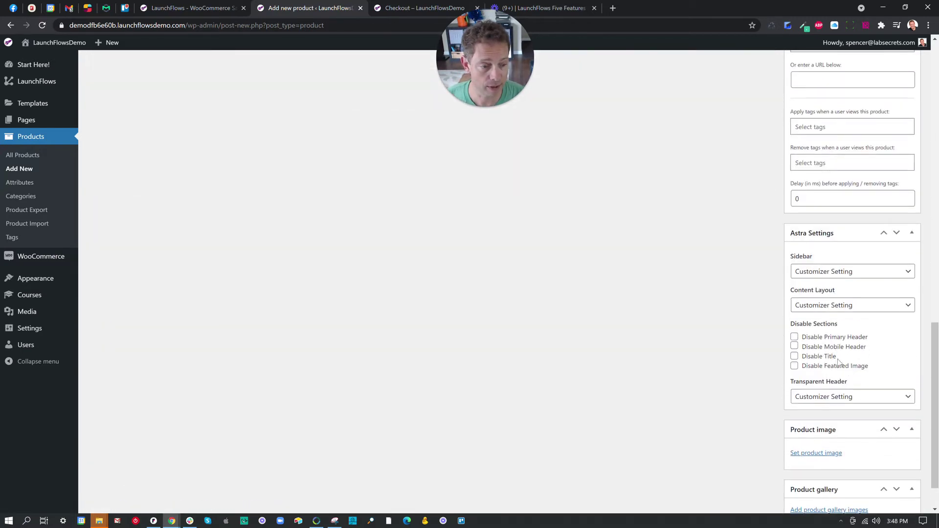
Step: Set the LaunchFlows rocket icon as the product image
click(817, 453)
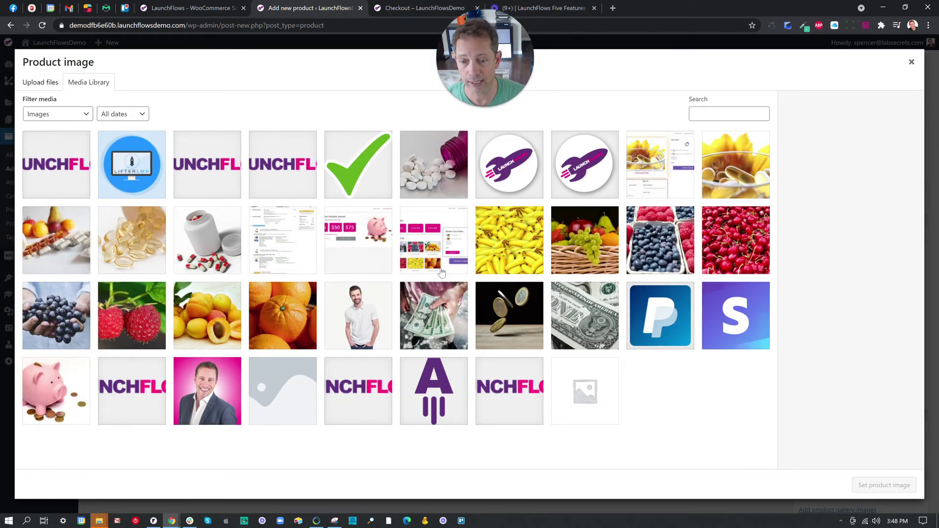
click(518, 188)
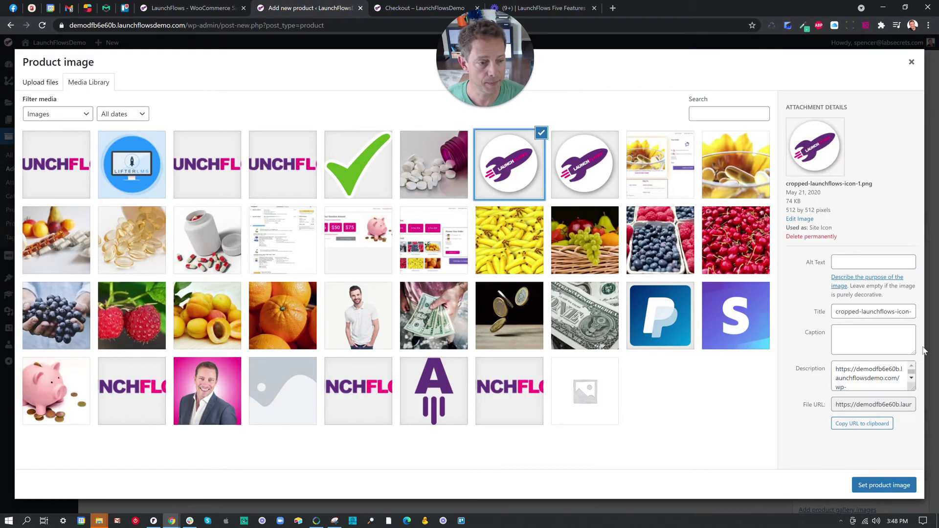
click(865, 482)
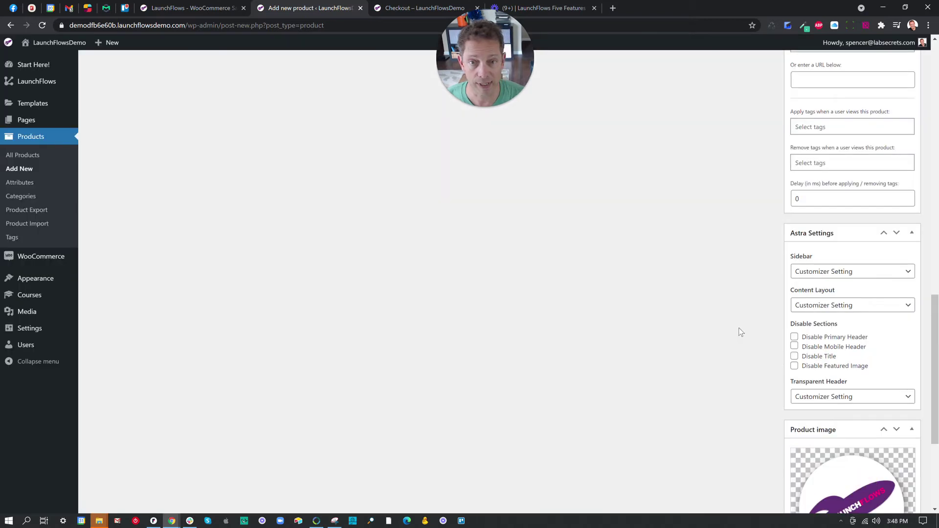
Step: Publish the Order Bump product and select ID 2205 in its checkout link
scroll(740, 321, up, 8)
scroll(764, 316, up, 7)
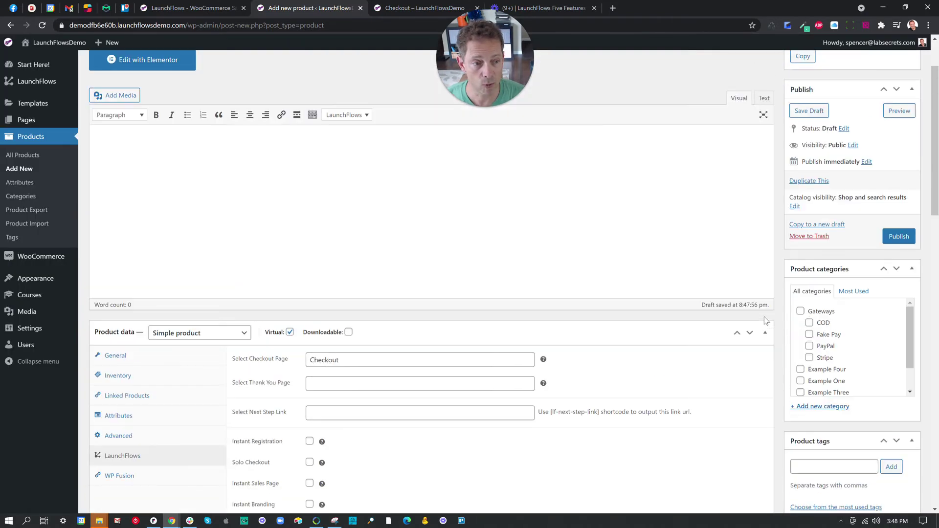
click(898, 237)
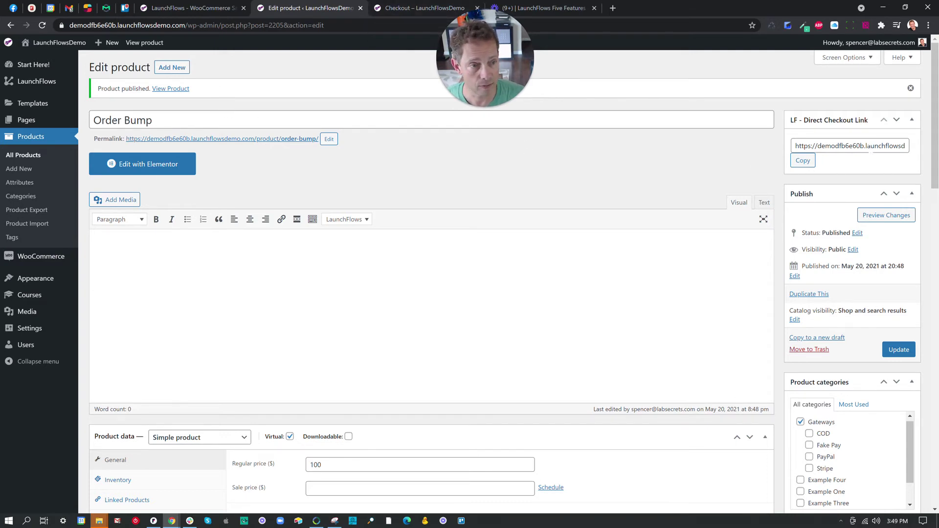
mouse_move(902, 146)
mouse_down()
mouse_move(933, 155)
mouse_move(891, 146)
mouse_move(903, 146)
mouse_up()
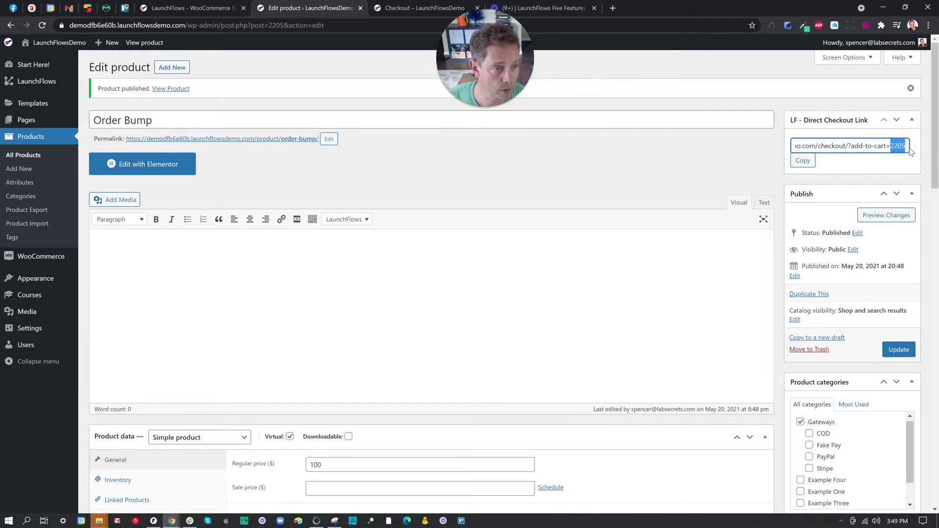
Step: Copy product ID 2205 and go to the All Products list
right_click(902, 146)
click(859, 185)
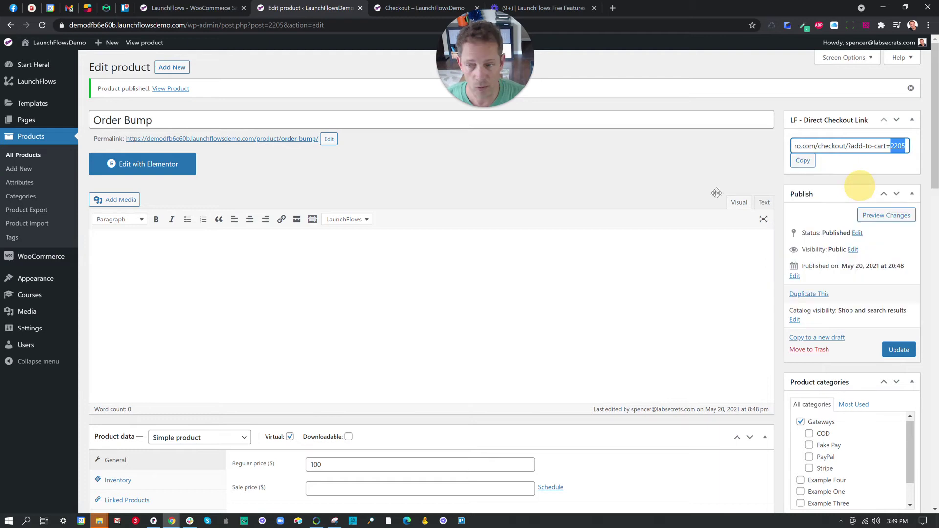
click(23, 154)
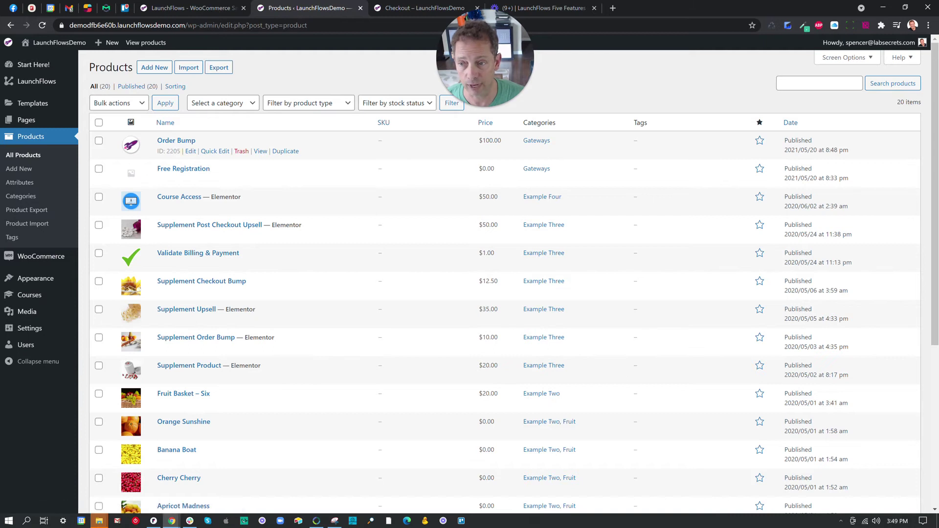
Step: Edit the Checkout page and delete its [woocommerce_checkout] shortcode
click(418, 9)
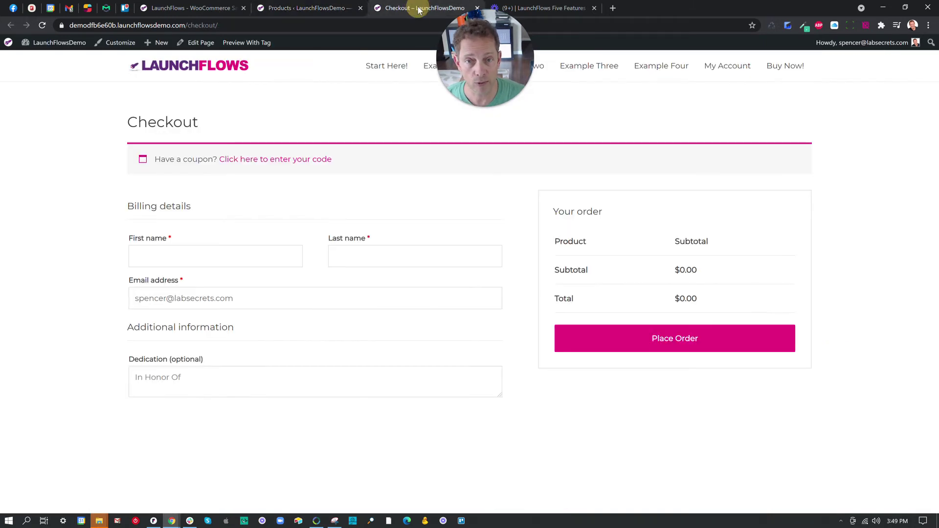
click(200, 43)
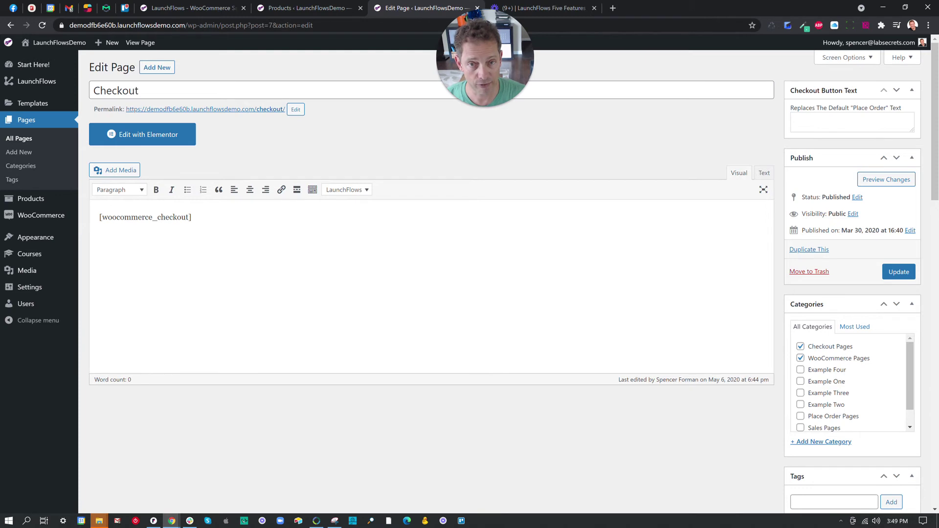
drag(235, 214, 100, 215)
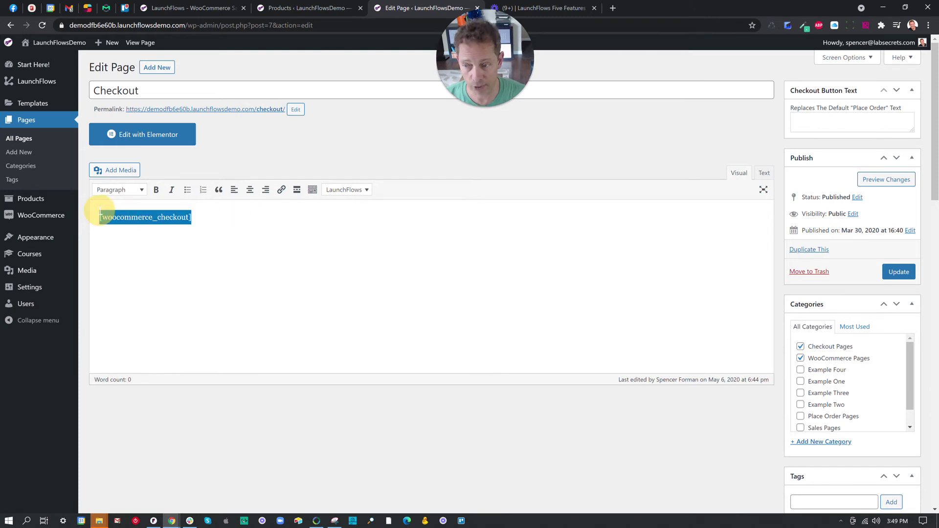
key(BackSpace)
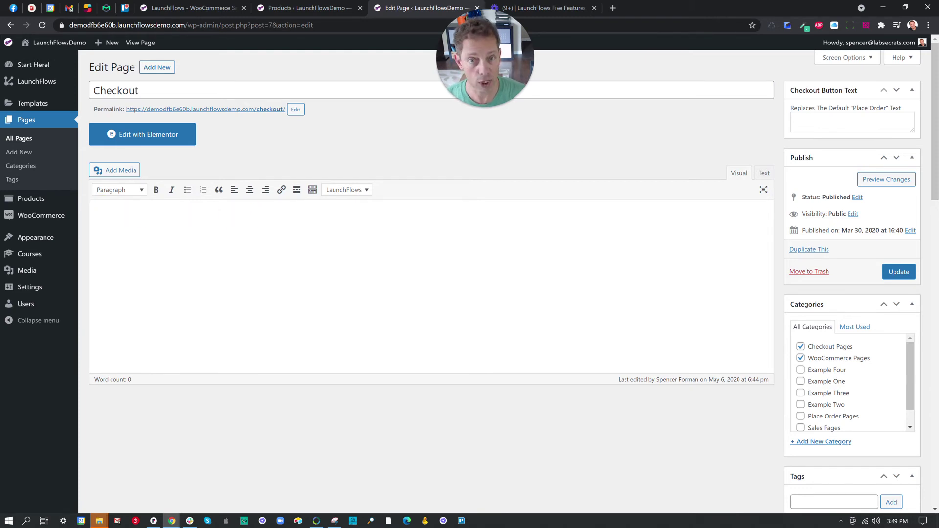
scroll(835, 286, down, 9)
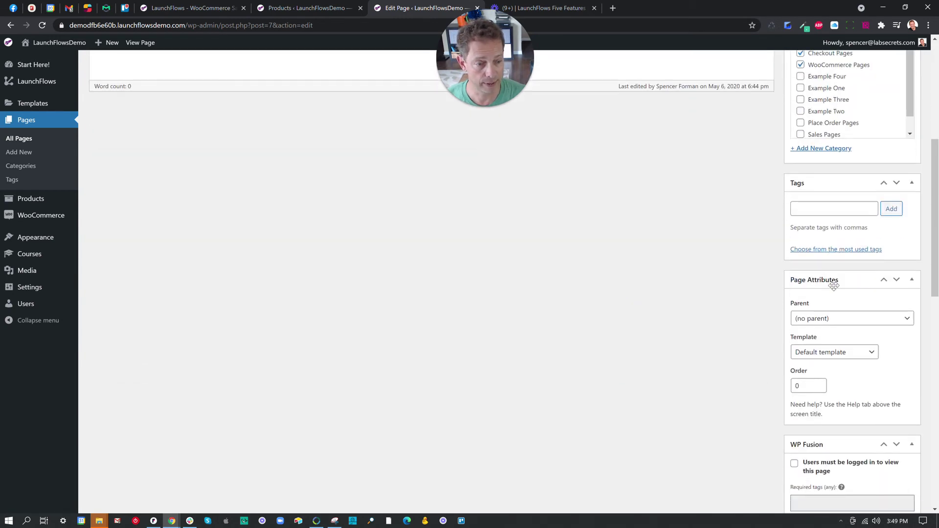
Step: Choose LaunchFlows Full Width as the Checkout page's template
click(818, 205)
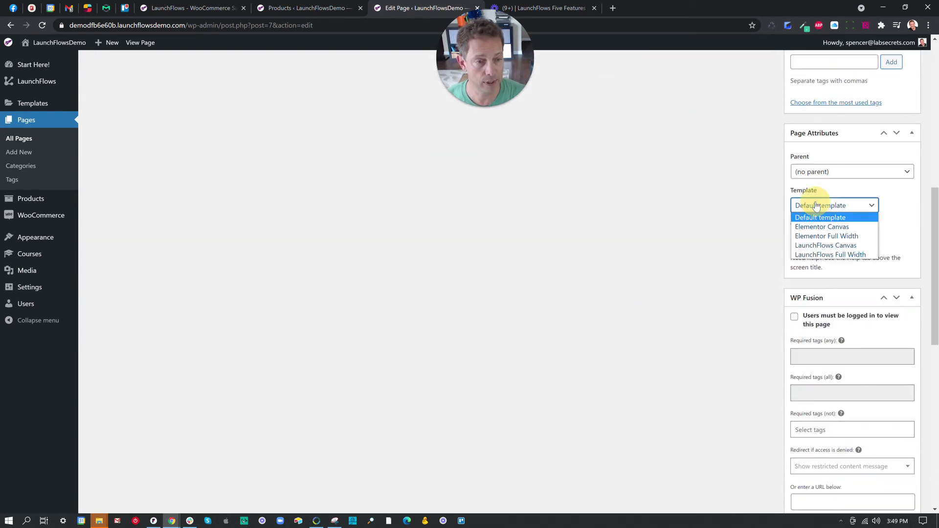
click(810, 255)
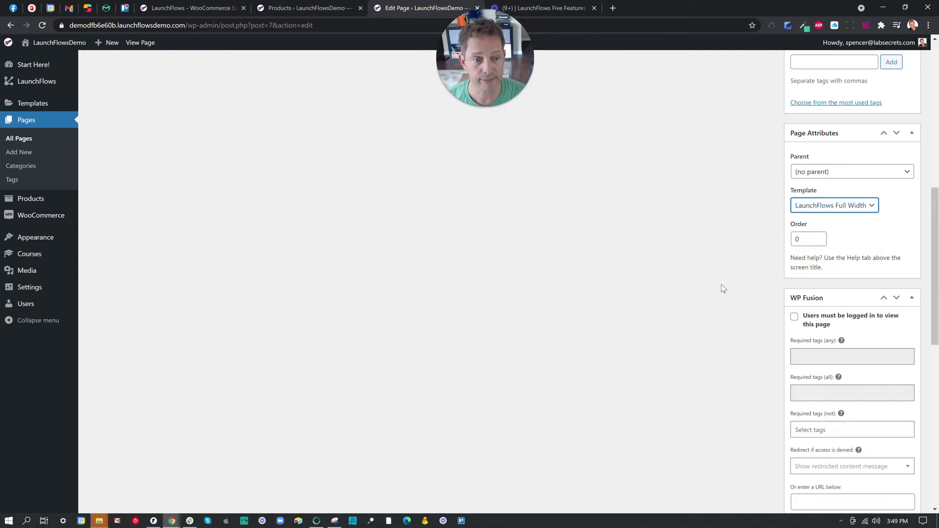
scroll(723, 289, up, 9)
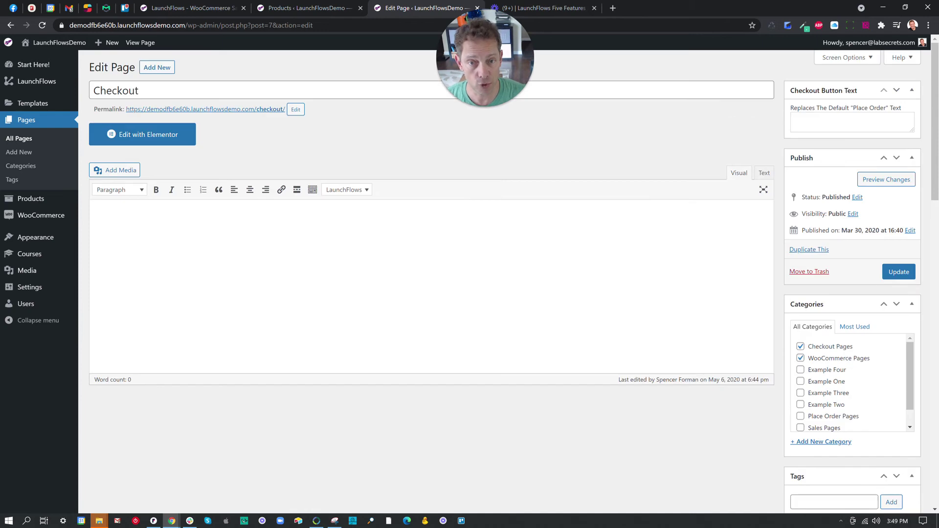
Step: Enter the shortcode [lf-bump id="2205"] into the empty Checkout page content
click(462, 231)
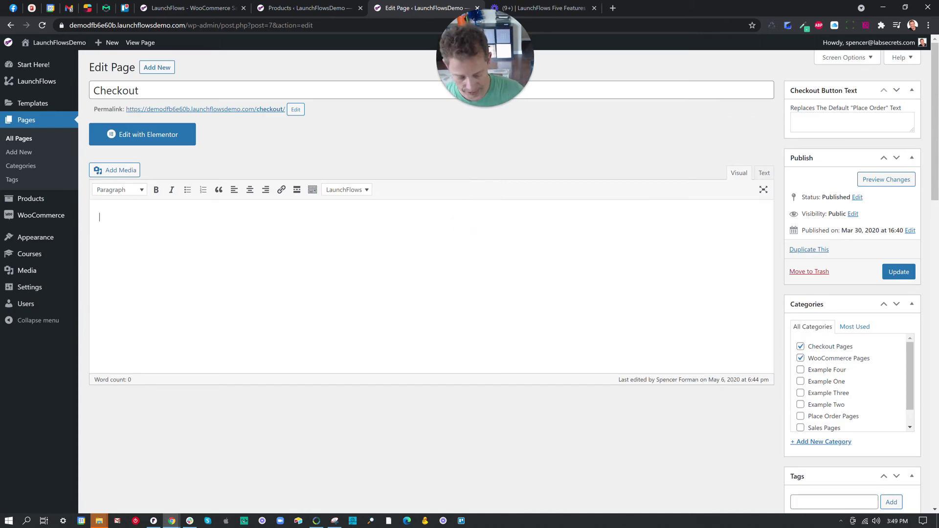
text([])
key(Left)
text(lf-)
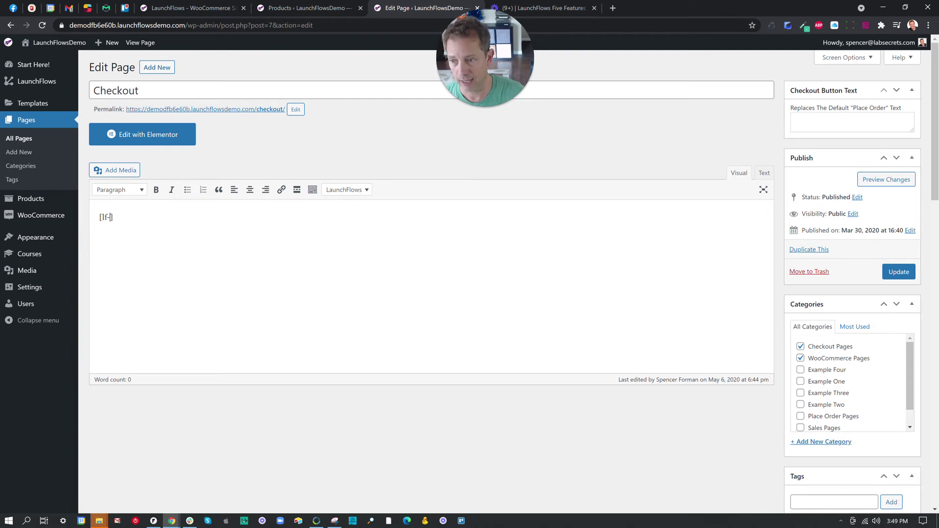
text(bump id=)
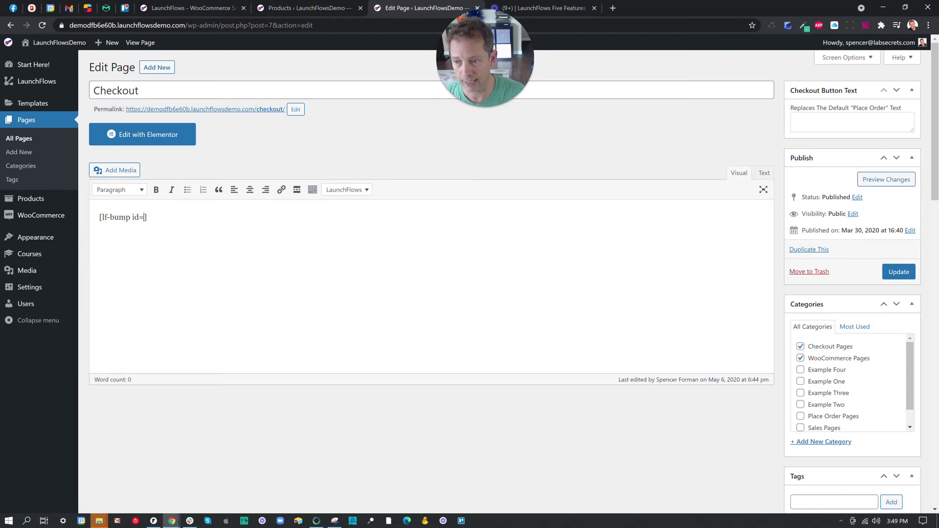
text("")
key(Left)
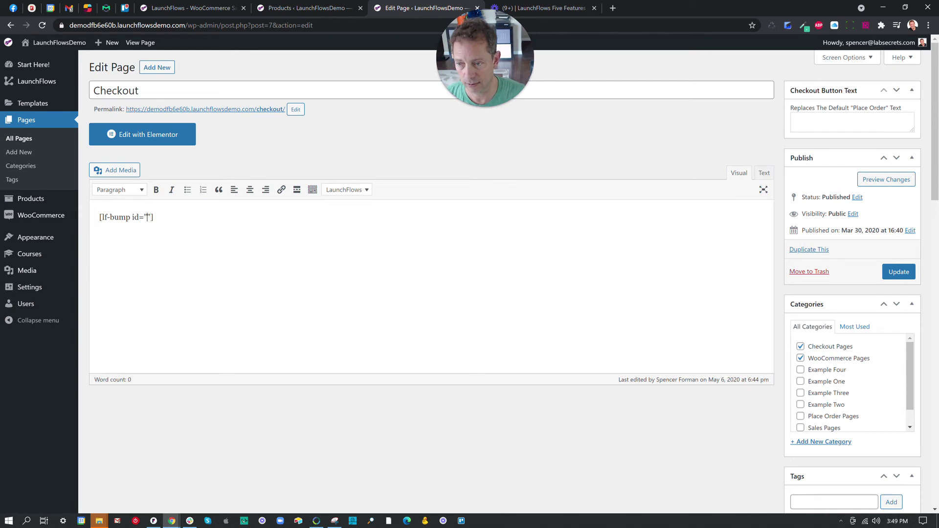
click(614, 8)
Step: Find the bump shortcode syntax [lf-bump product="1234"] in LaunchFlows' Shortcodes documentation
text(launchflows.)
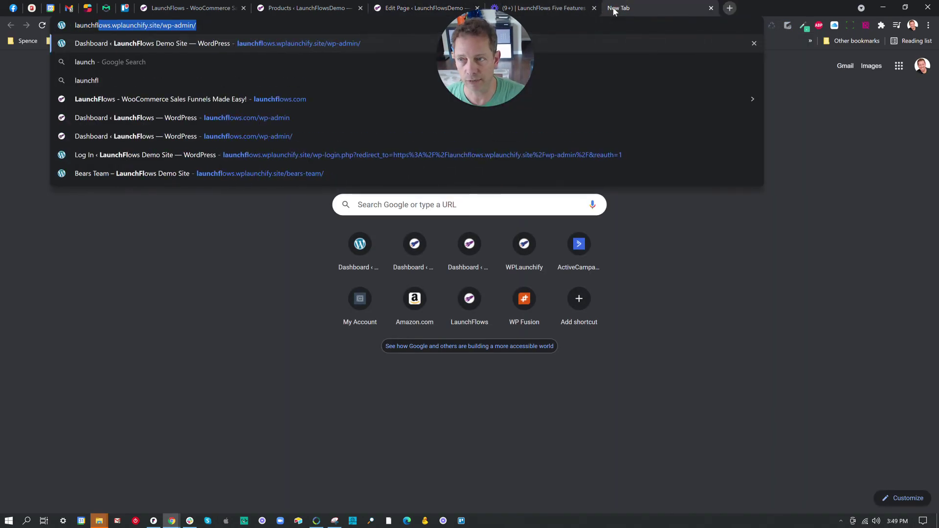
text(com/do)
key(Return)
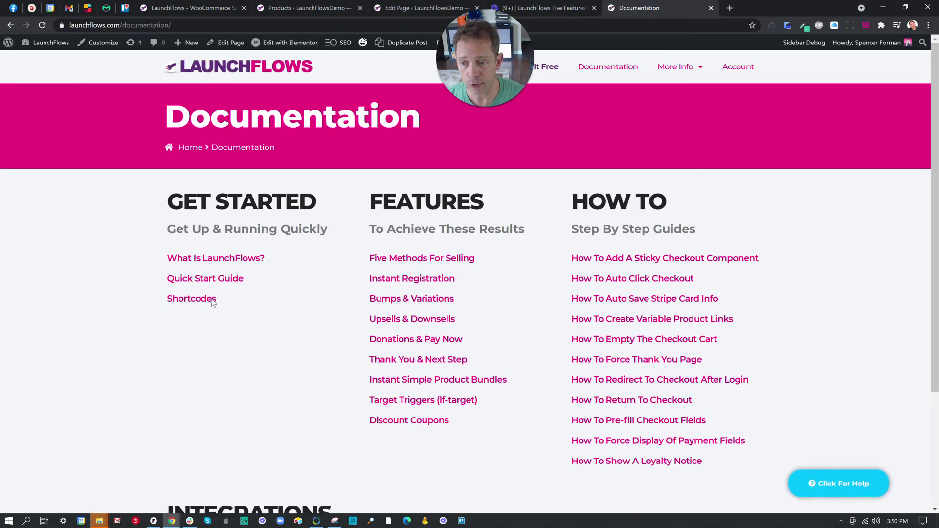
click(200, 305)
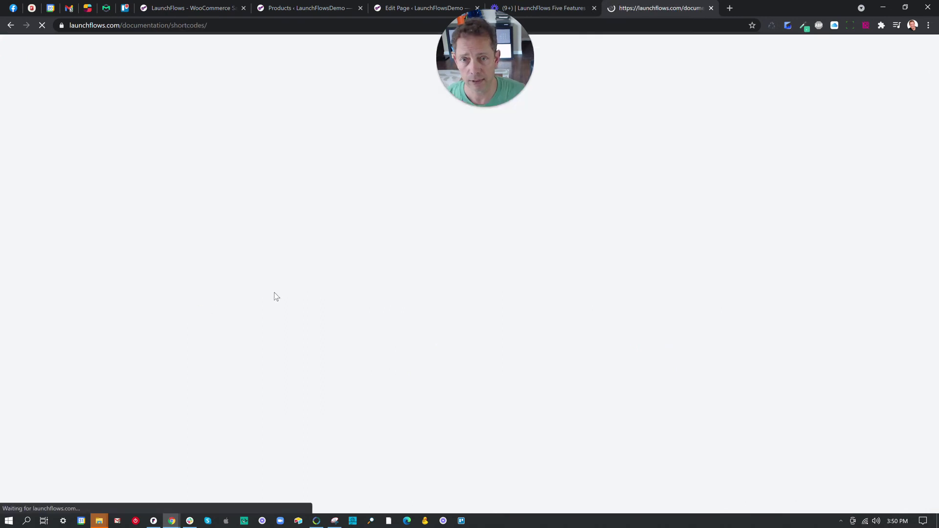
scroll(274, 296, down, 7)
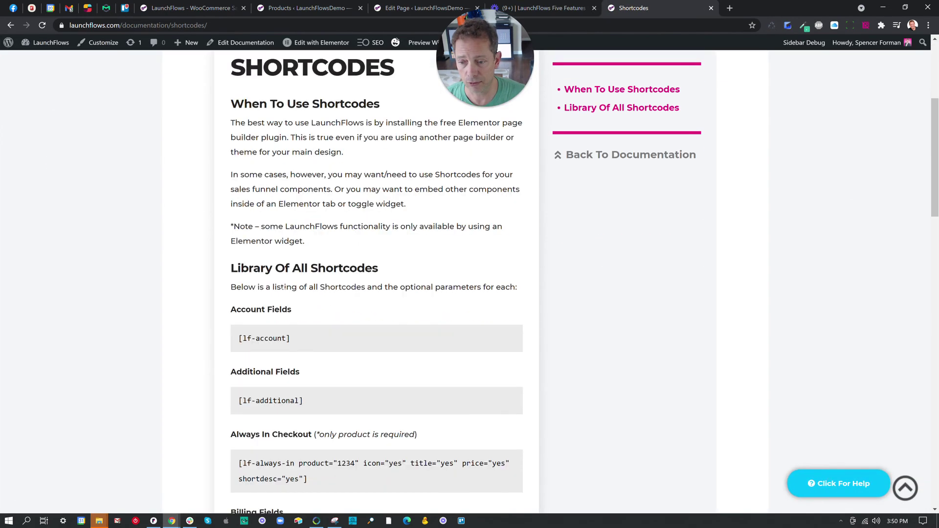
scroll(284, 296, down, 6)
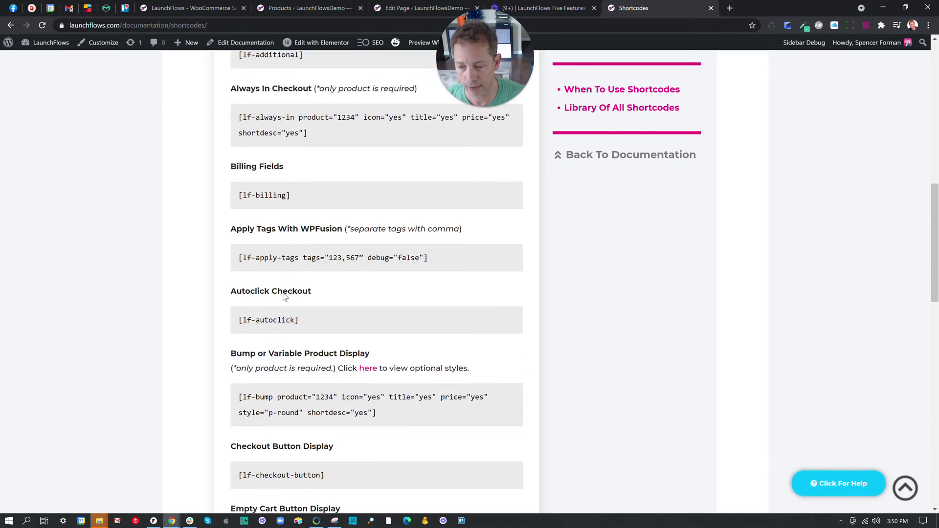
drag(238, 336, 337, 336)
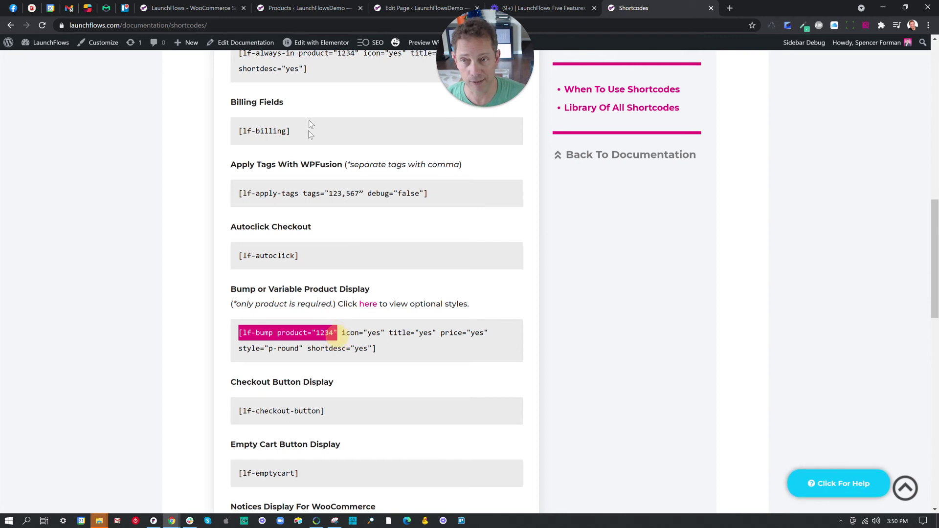
click(291, 7)
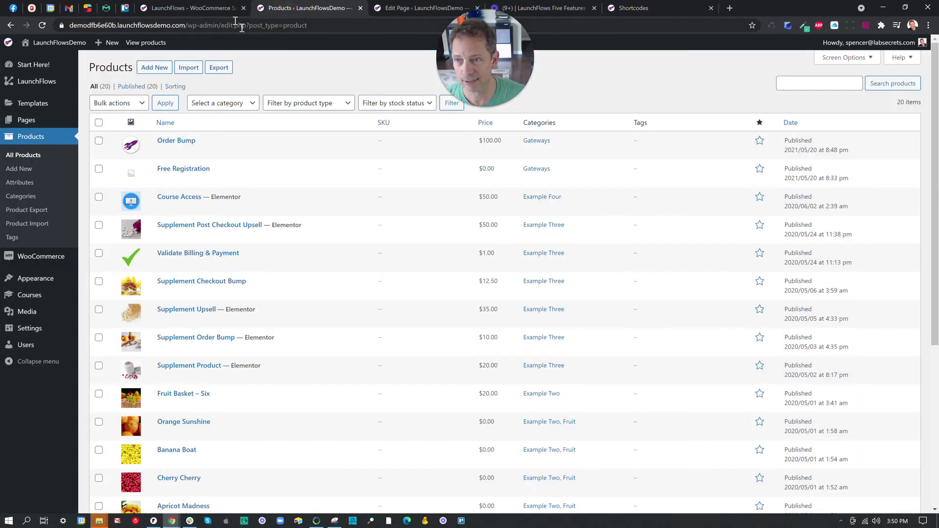
Step: Rename the shortcode's id parameter to product, update the page, and view the live Checkout
click(386, 9)
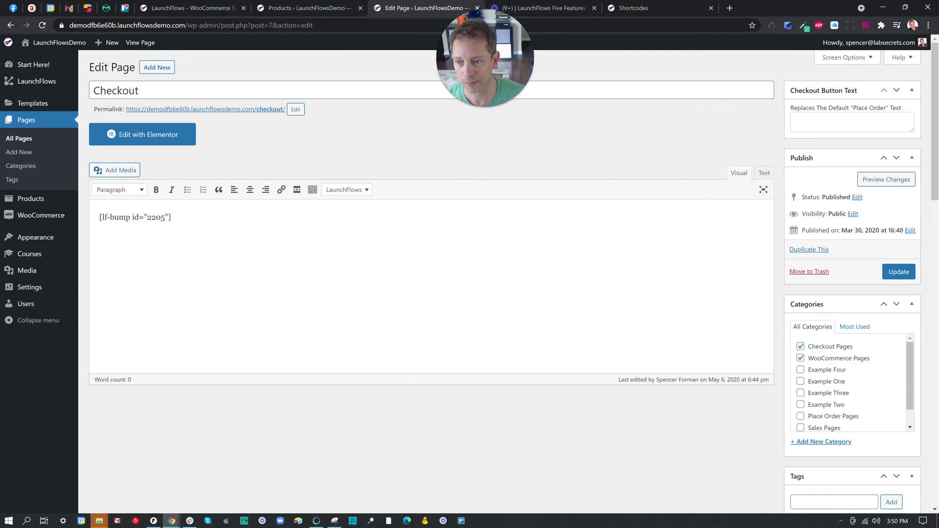
click(134, 217)
key(Delete)
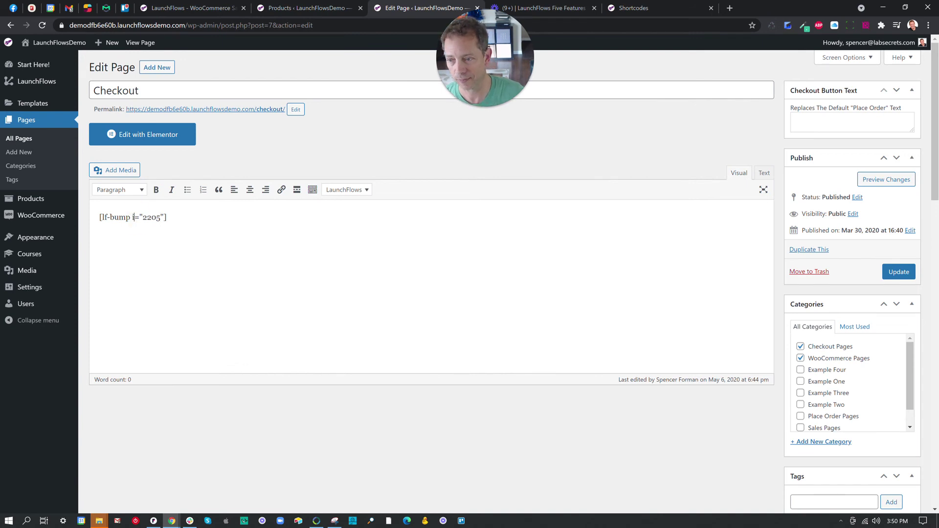
text(product)
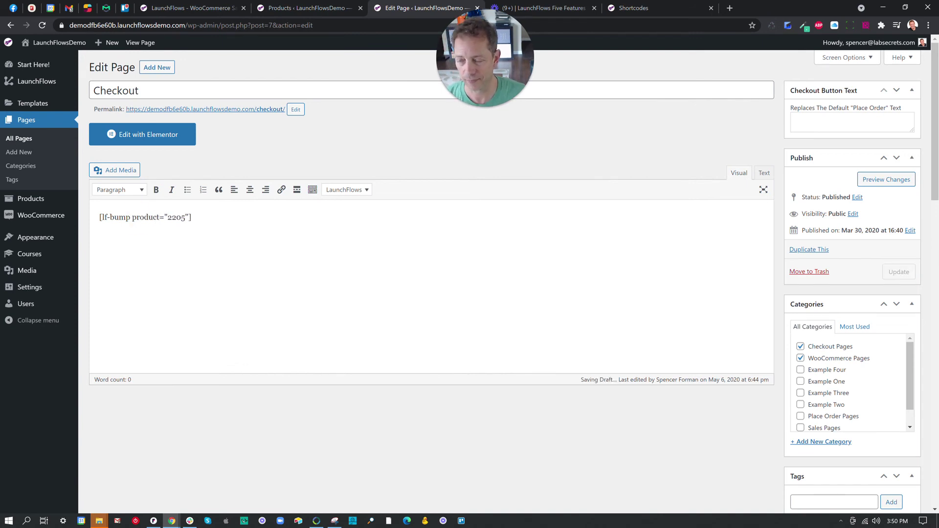
click(898, 272)
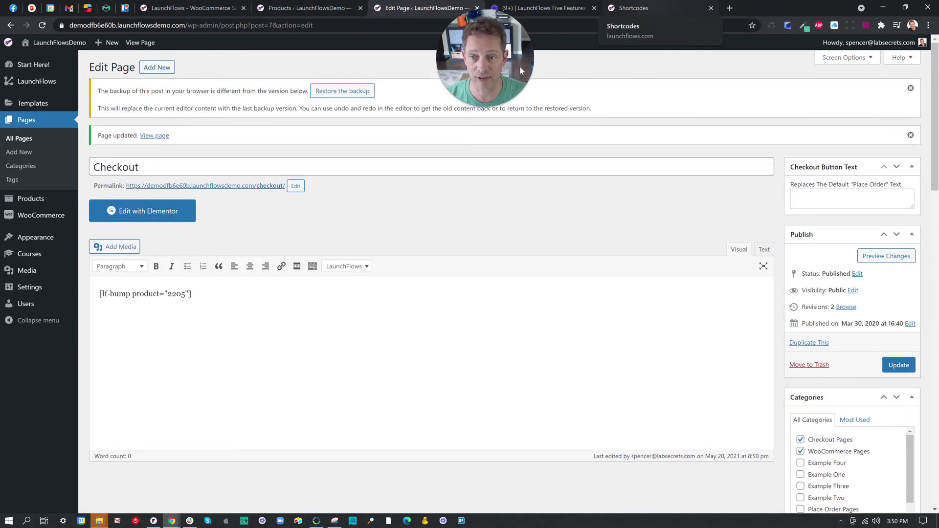
click(243, 186)
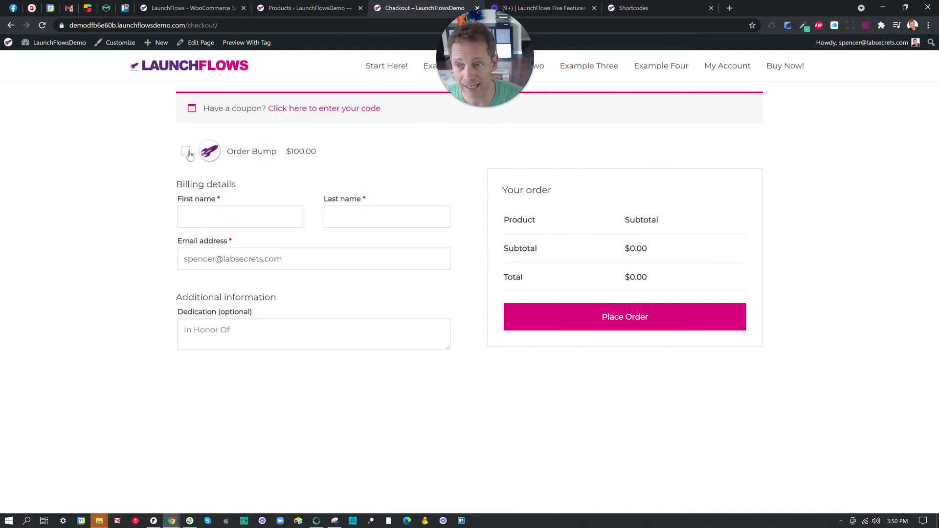
Step: Tick the $100 Order Bump checkbox on the live Checkout page so the order total becomes $100.00
click(185, 152)
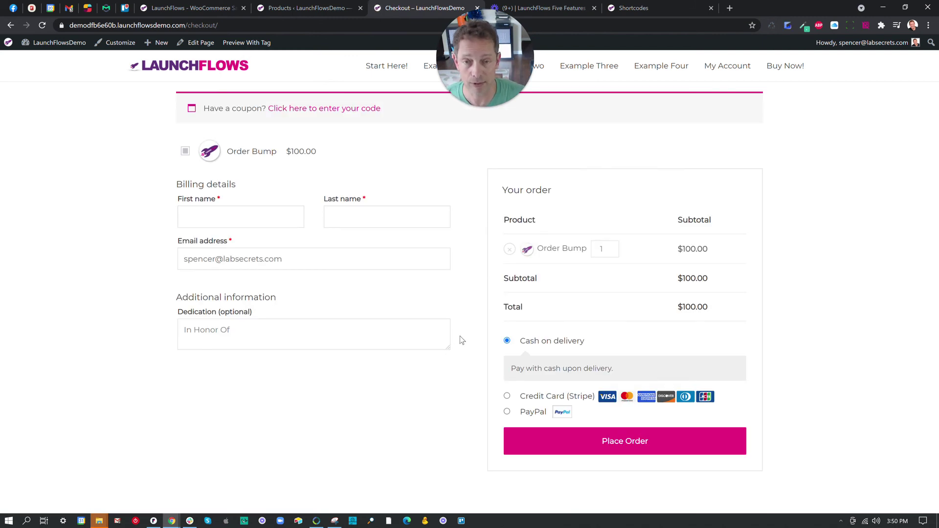
click(673, 5)
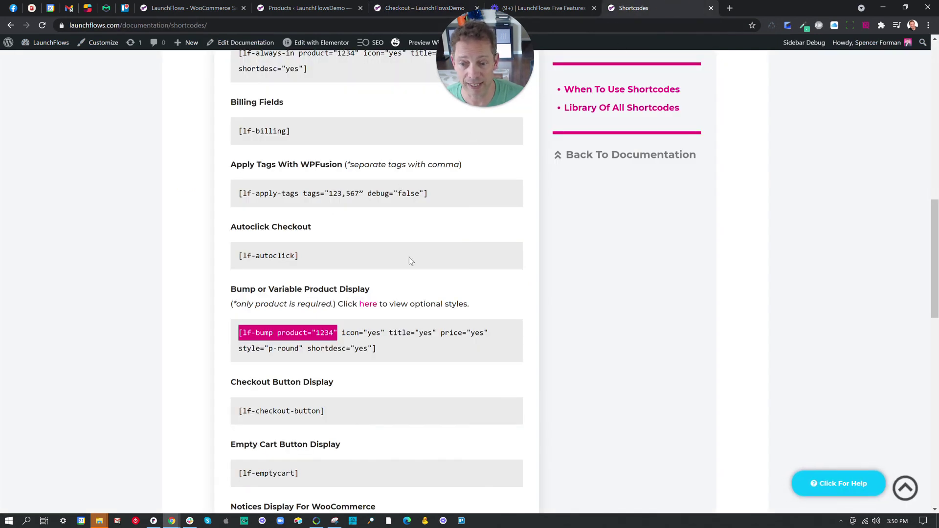
Step: Highlight the bump shortcode's icon and p-round style options, then open Bumps & Variations from Documentation
drag(343, 332, 490, 335)
drag(261, 348, 292, 349)
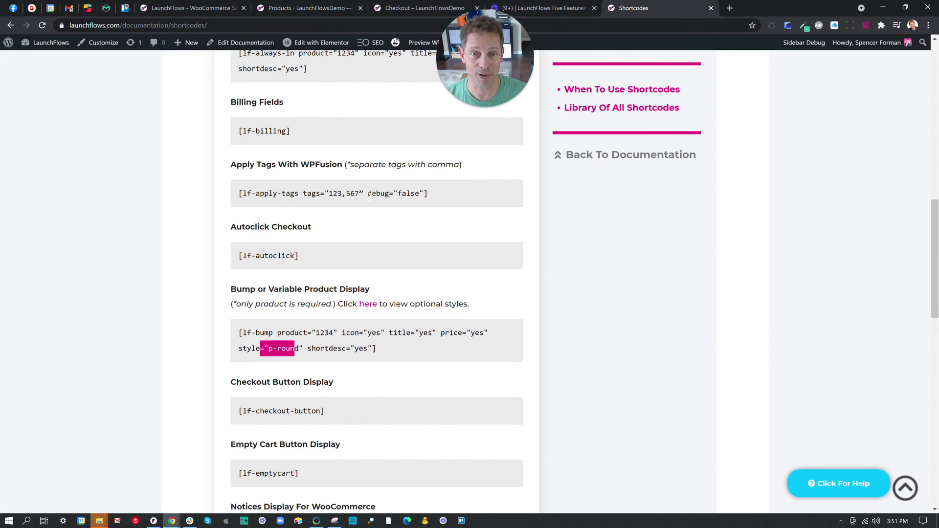
scroll(408, 225, up, 20)
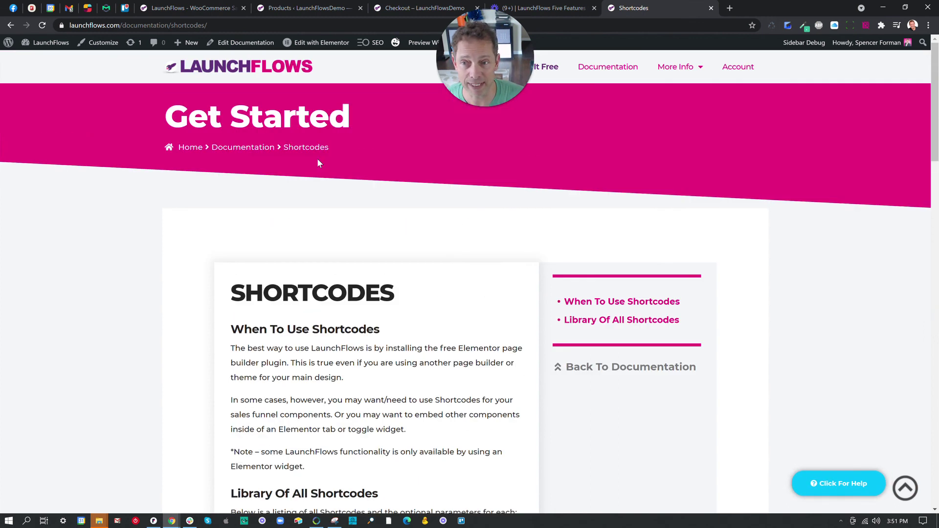
click(247, 148)
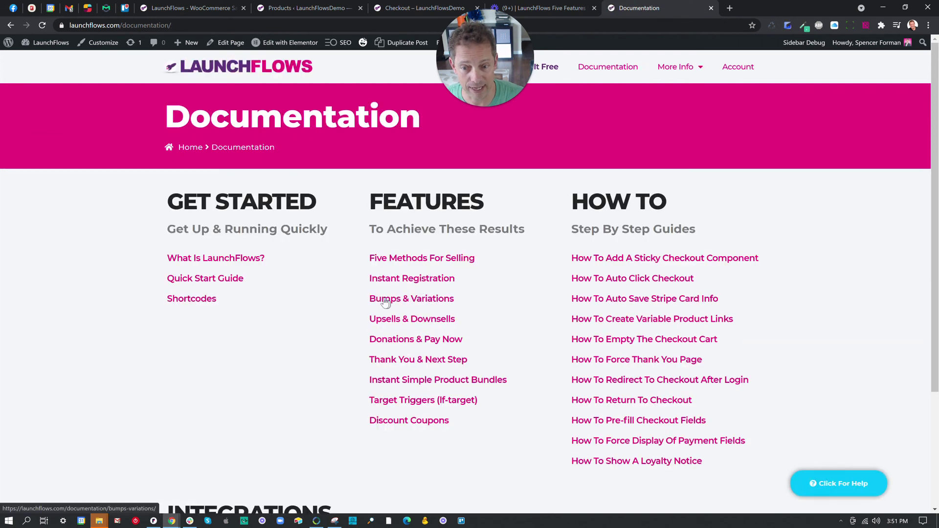
click(381, 300)
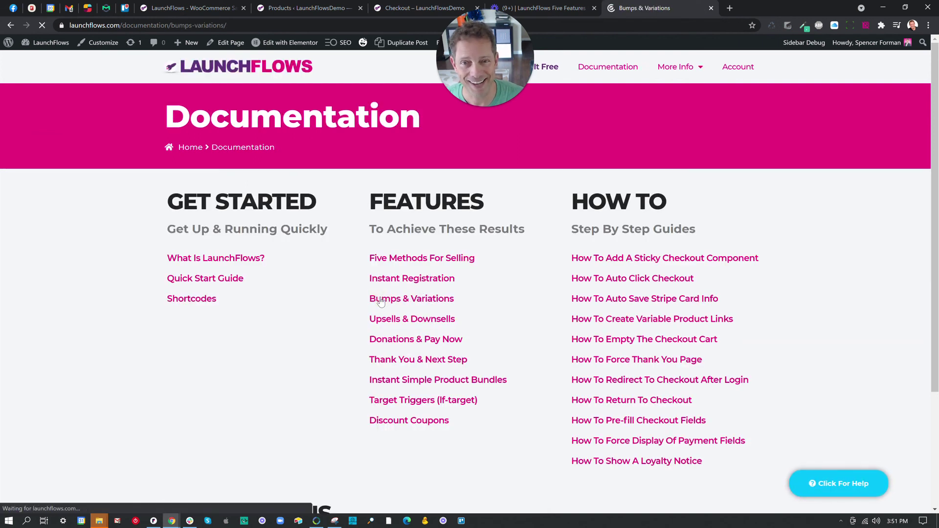